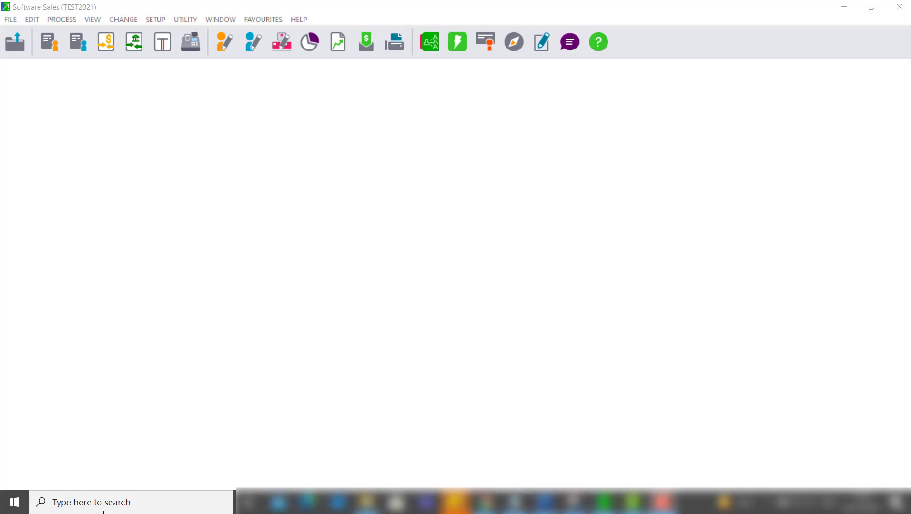
Step: Review the General Journal entry settings and available journal entry types, then close the journal
click(64, 20)
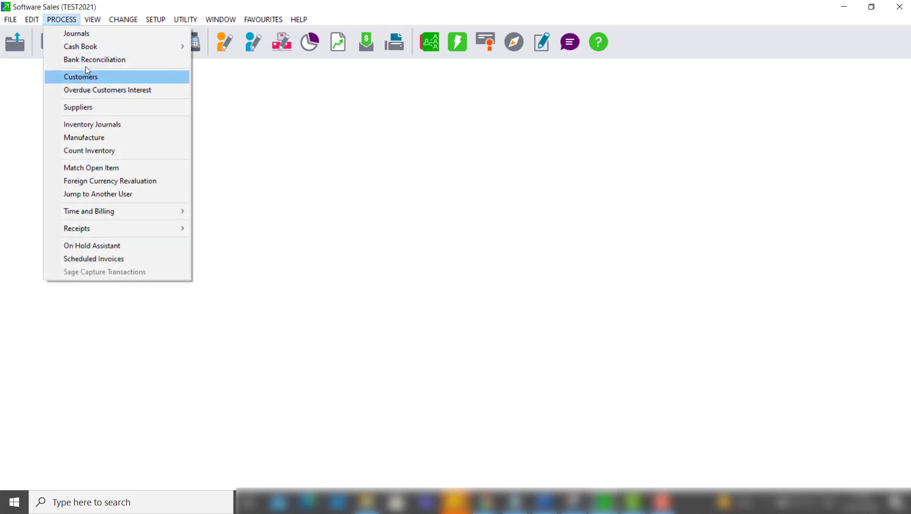
click(92, 35)
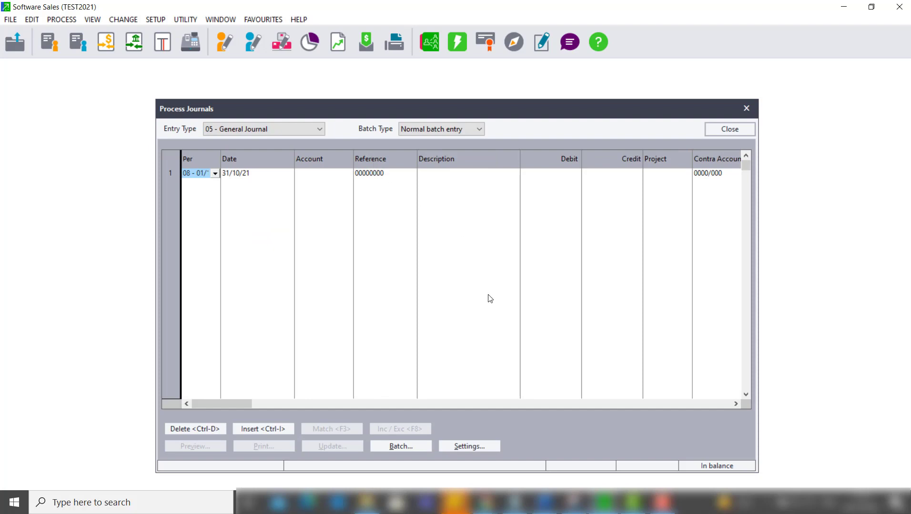
click(464, 447)
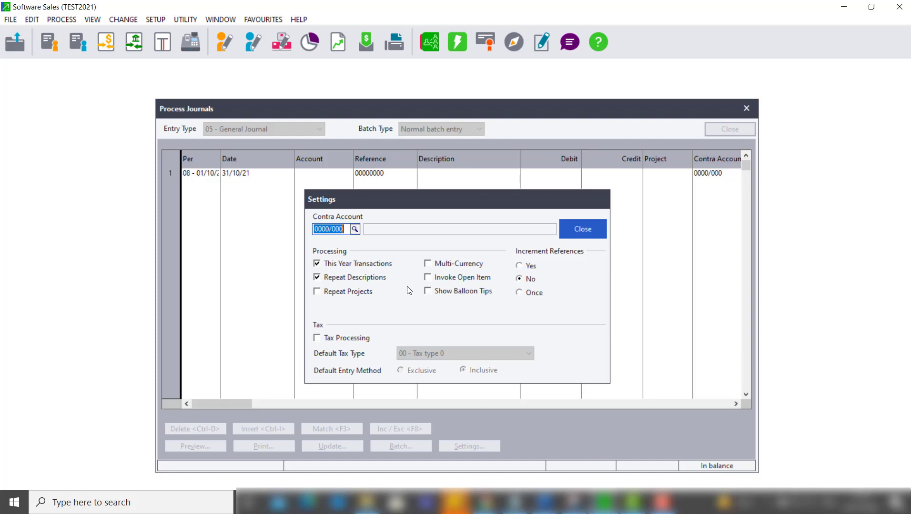
click(587, 232)
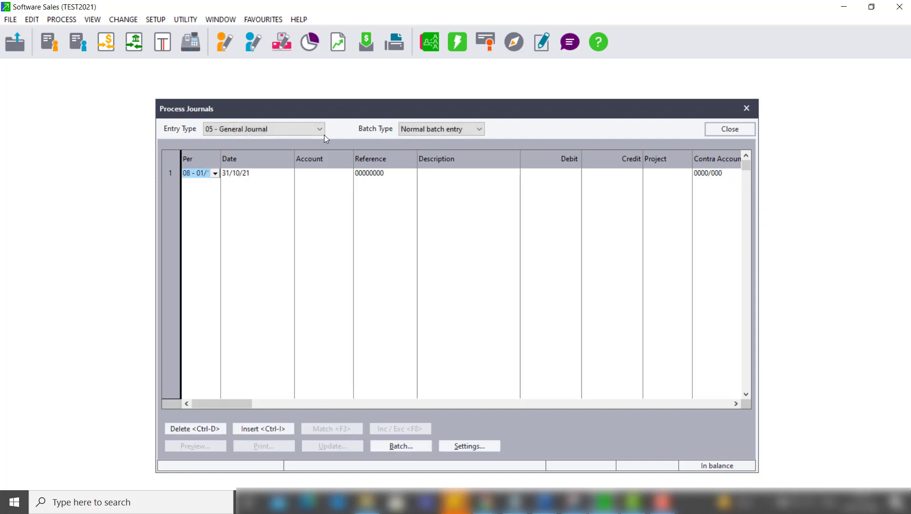
click(319, 129)
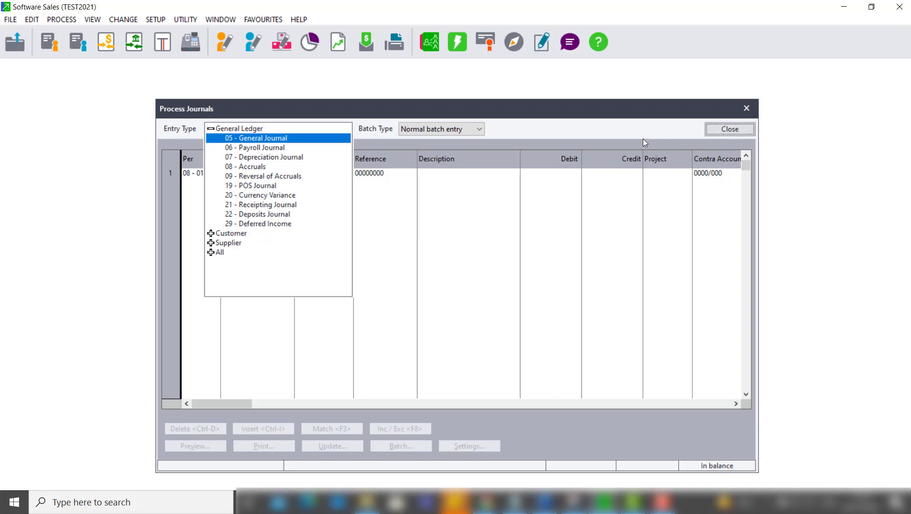
click(733, 131)
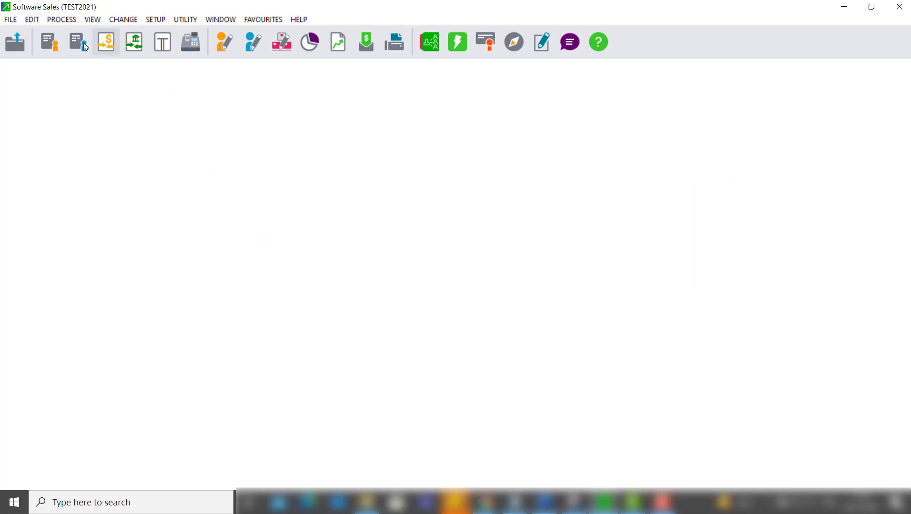
Step: Open Process Cash Books for the National Bank cash book, declining Bank Feeds
click(60, 19)
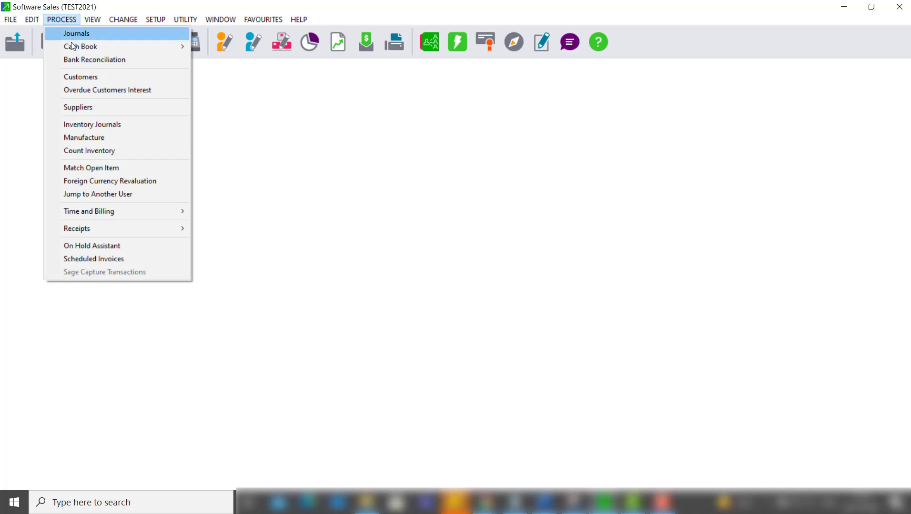
mouse_move(94, 47)
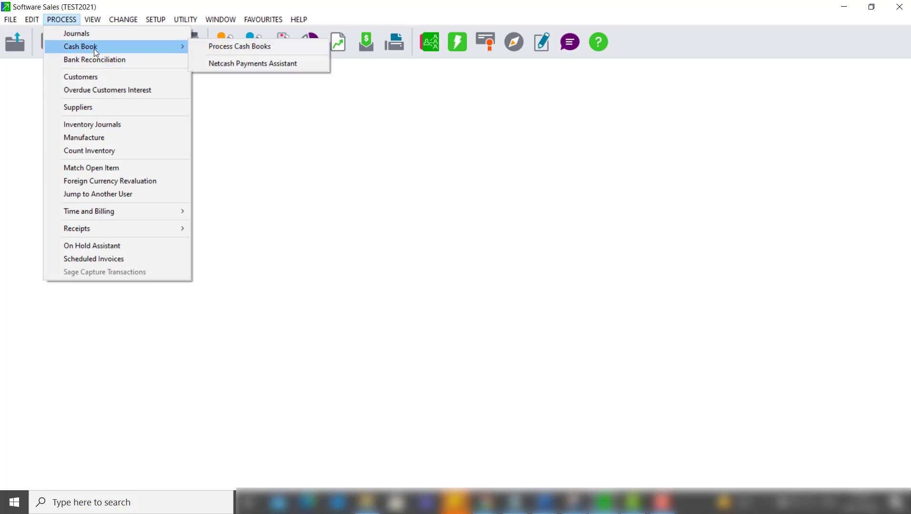
click(226, 41)
click(584, 342)
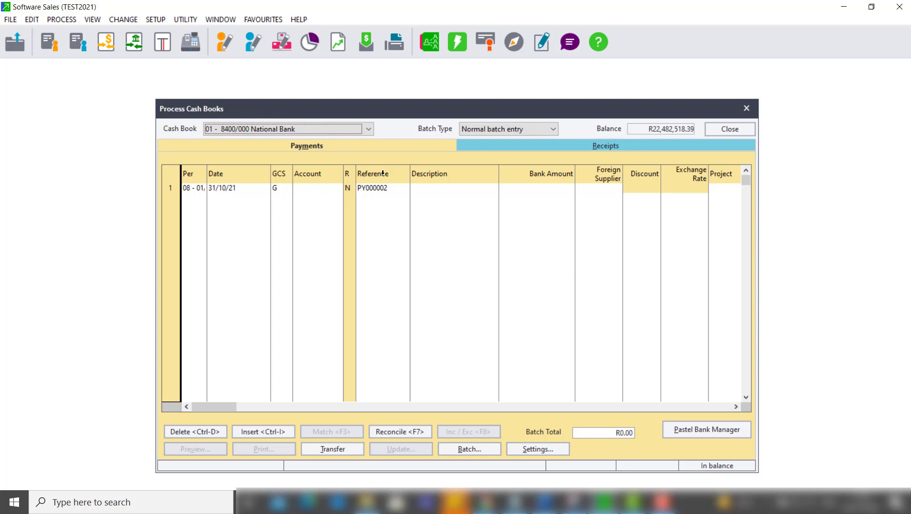
Step: Check the cash book settings for Receipts, then return to Payments (reference PY000002)
click(518, 143)
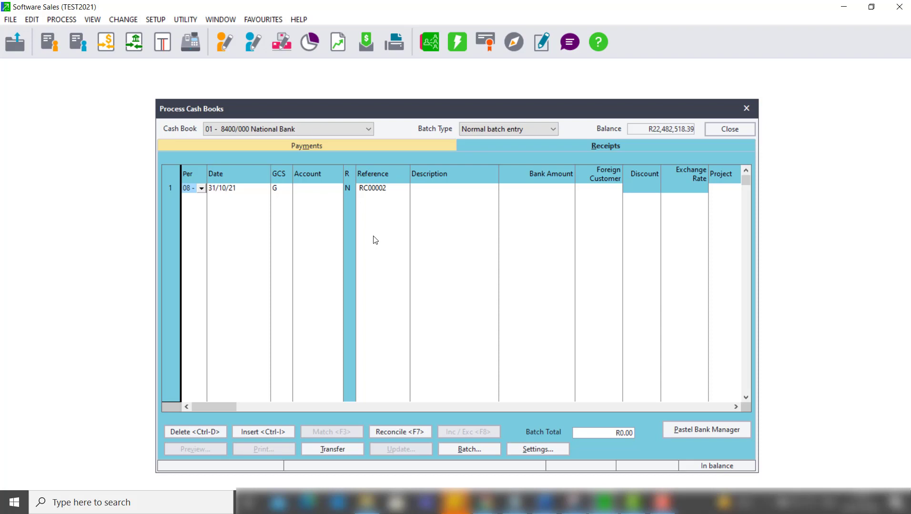
click(545, 452)
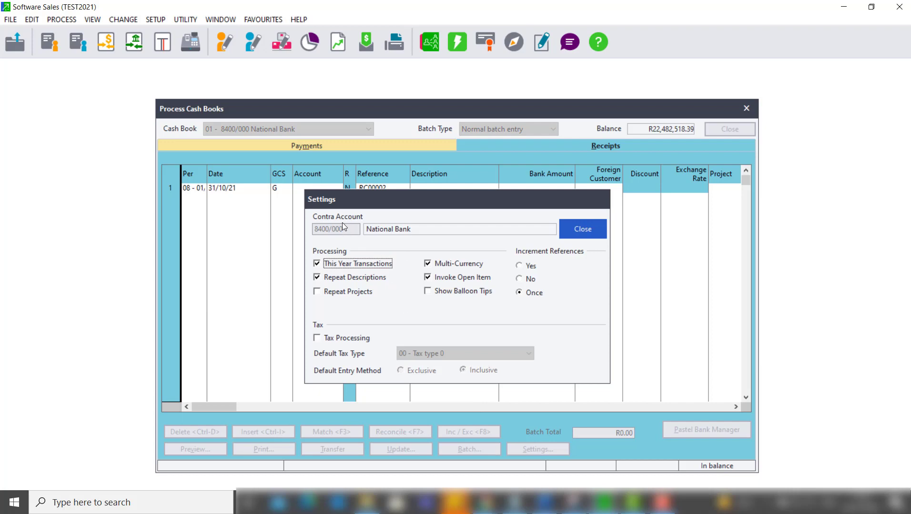
click(584, 237)
click(375, 151)
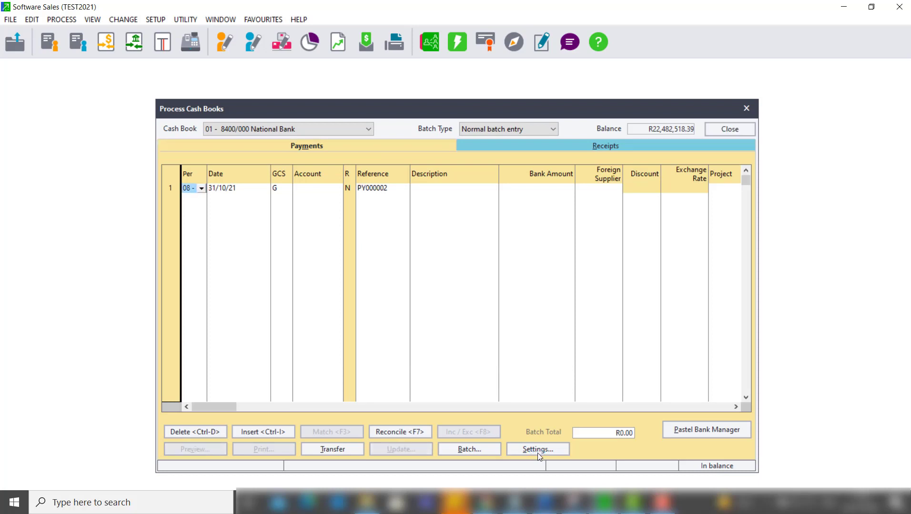
click(369, 129)
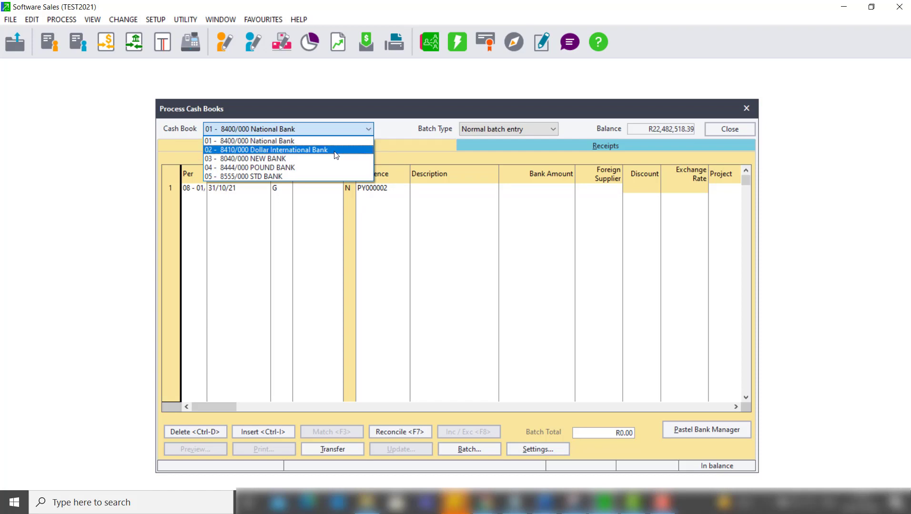
click(307, 150)
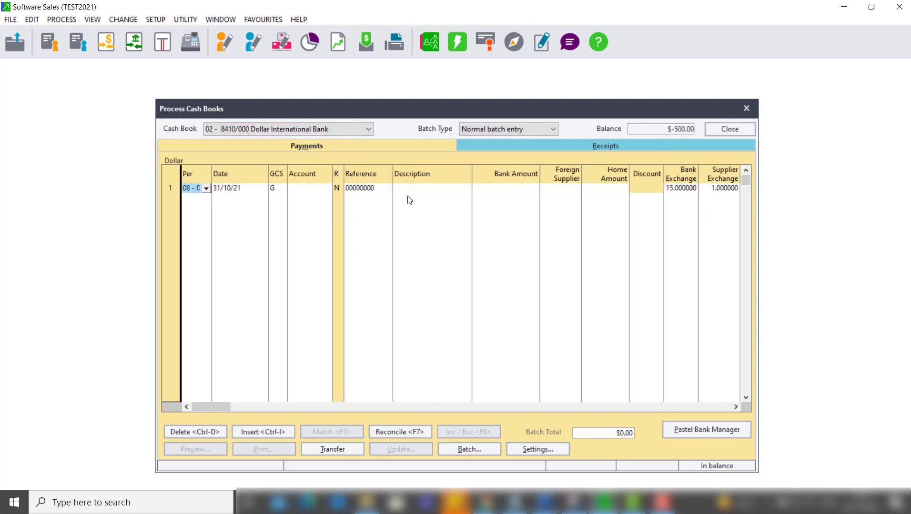
click(551, 453)
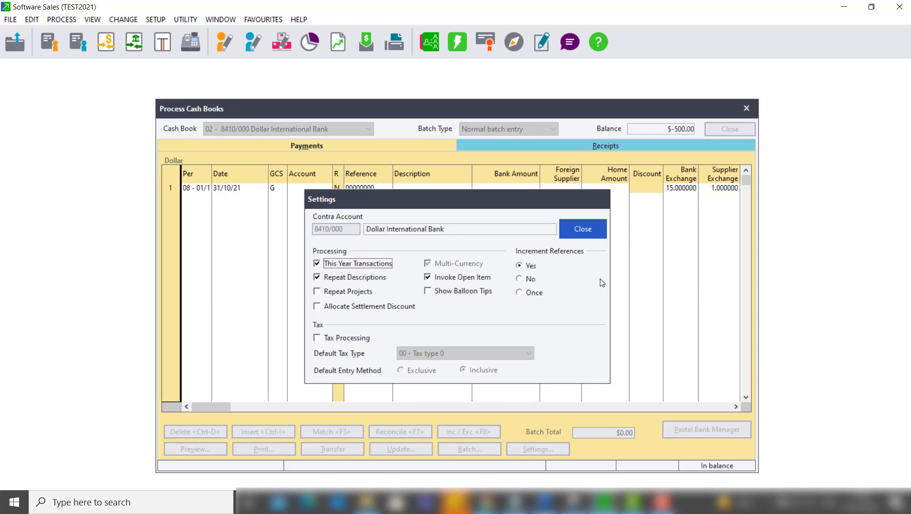
click(582, 230)
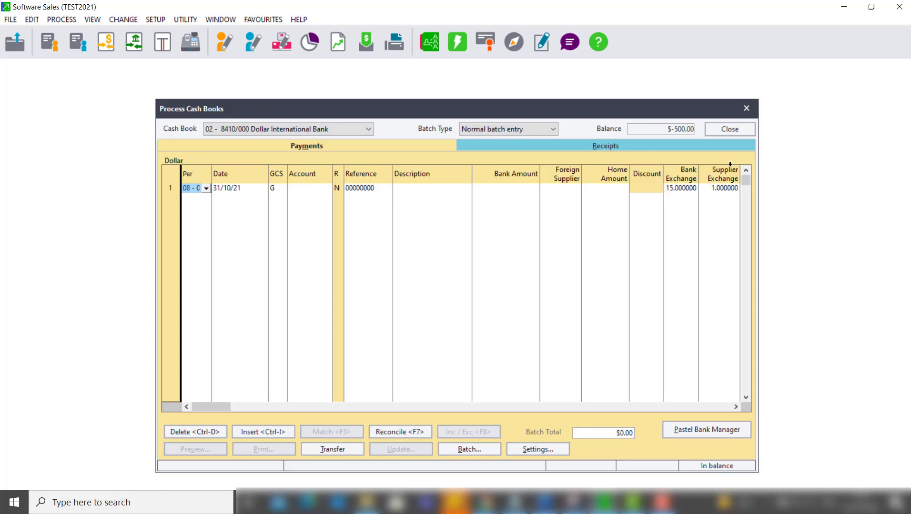
click(723, 129)
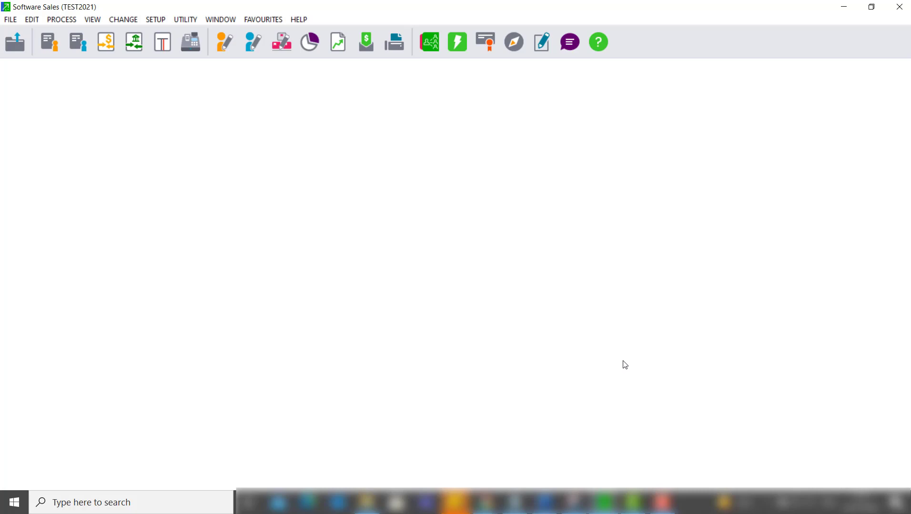
click(187, 19)
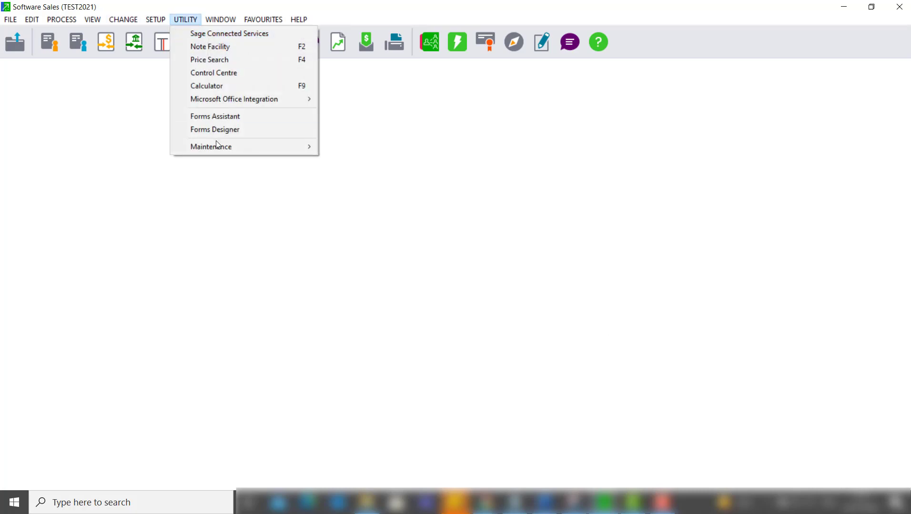
mouse_move(219, 151)
click(363, 148)
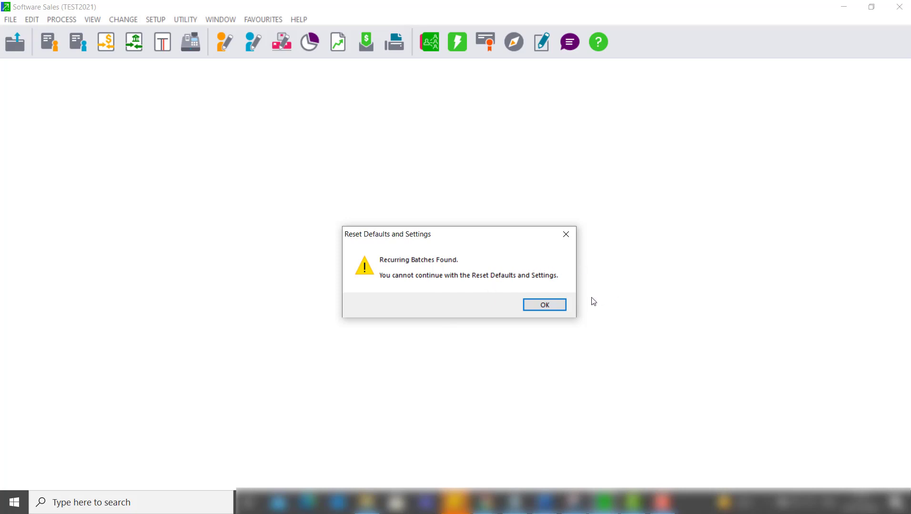
click(545, 307)
click(92, 20)
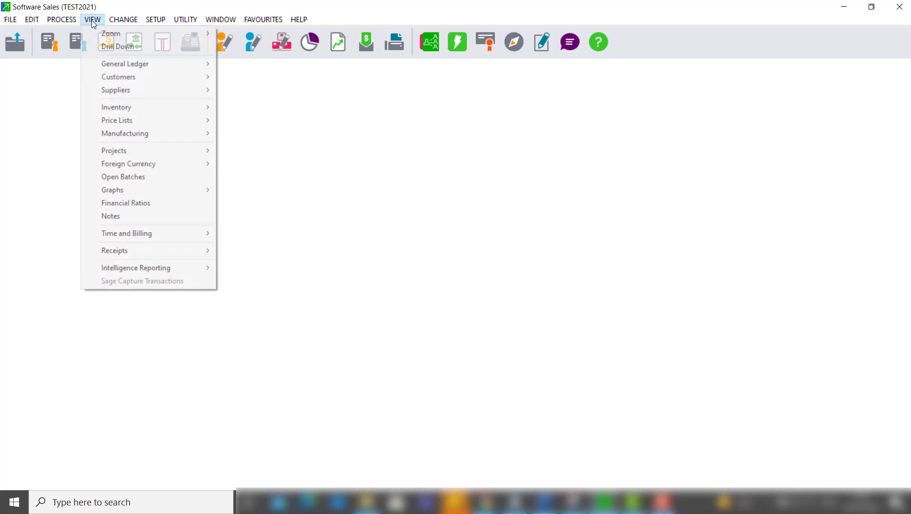
click(131, 179)
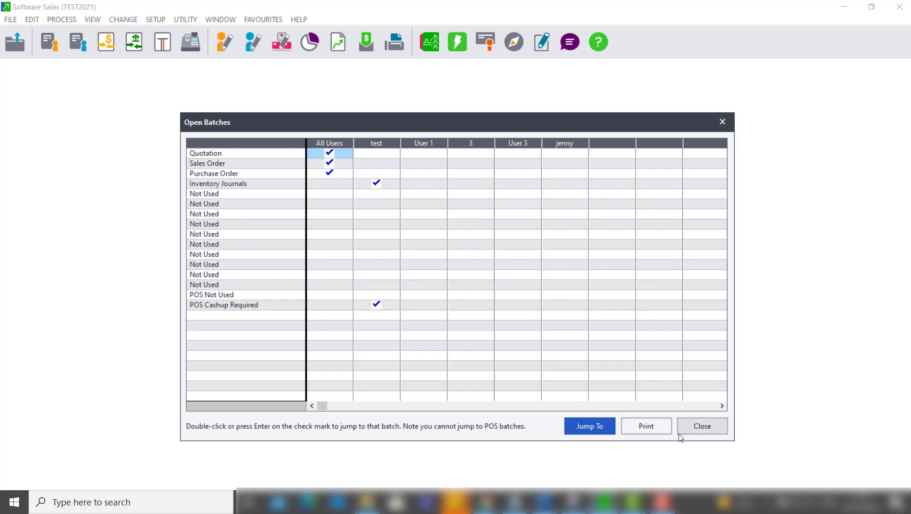
click(704, 428)
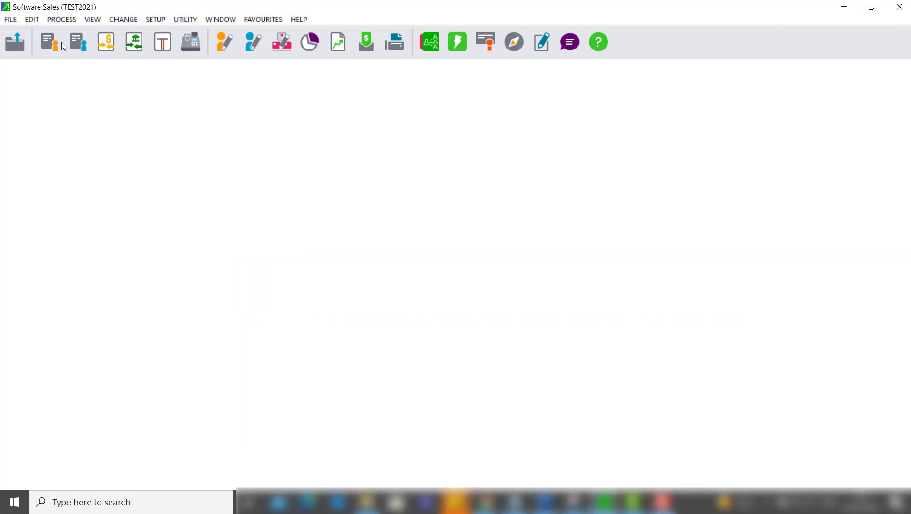
Step: Open the National Bank recurring receipts batch and delete the R100.00 line to account 1000/000
click(98, 48)
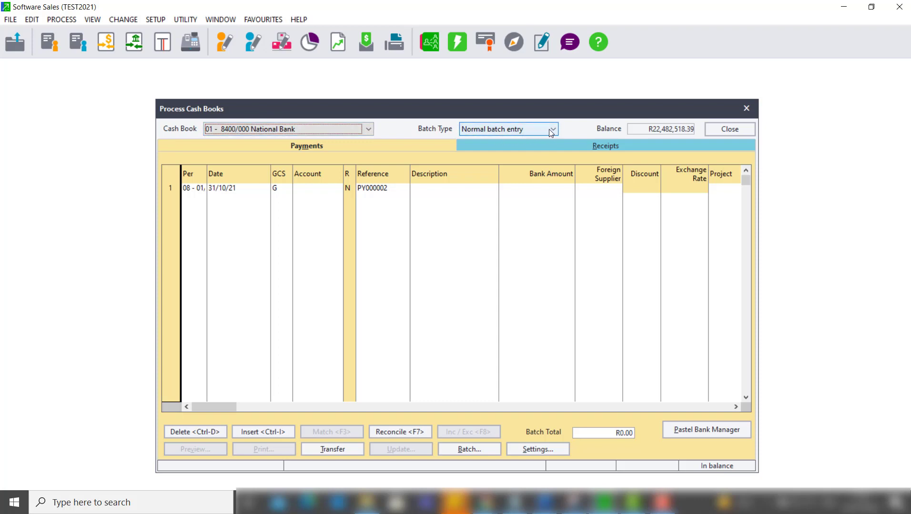
click(549, 129)
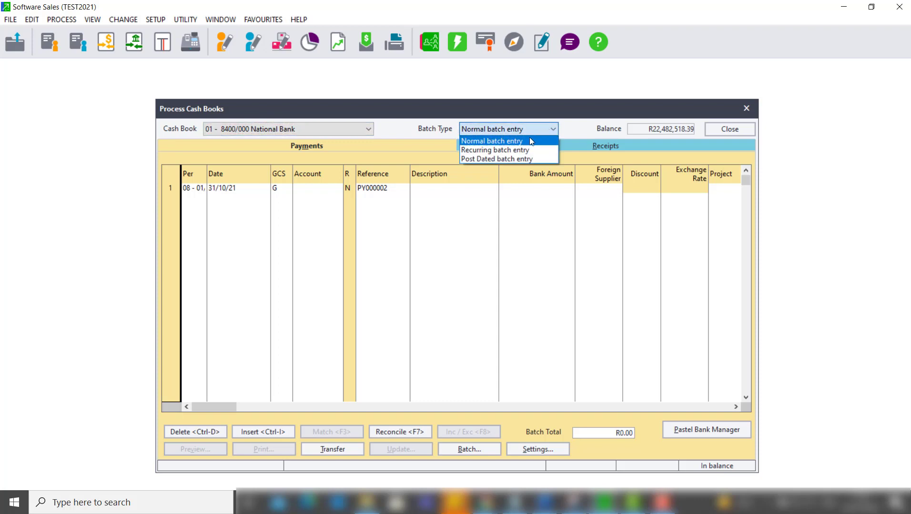
click(510, 151)
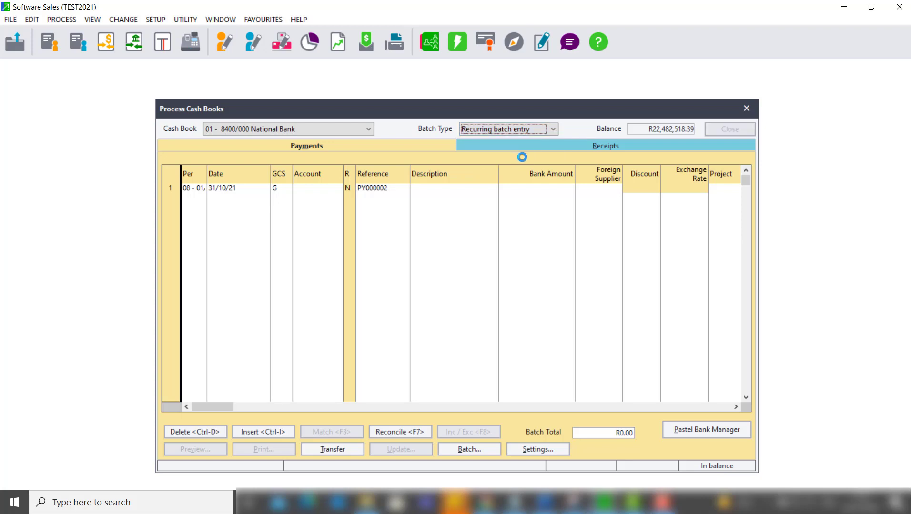
click(483, 147)
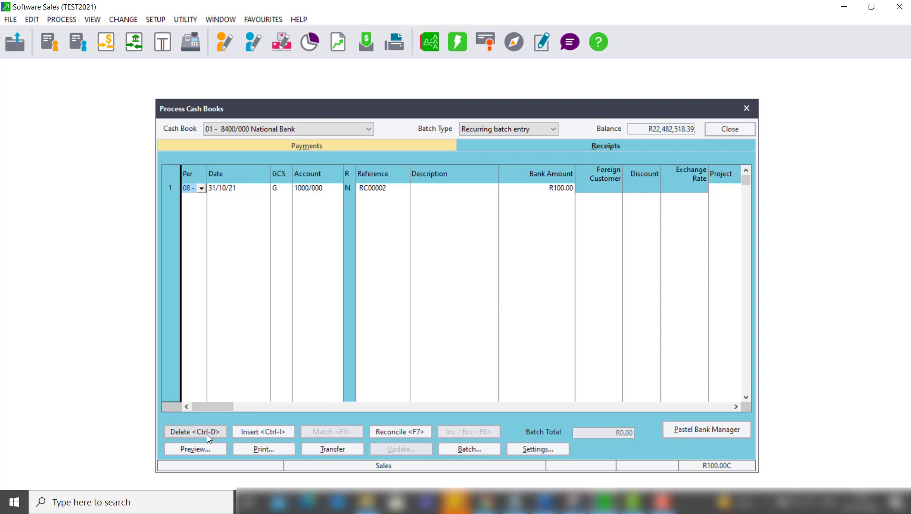
click(206, 435)
click(438, 304)
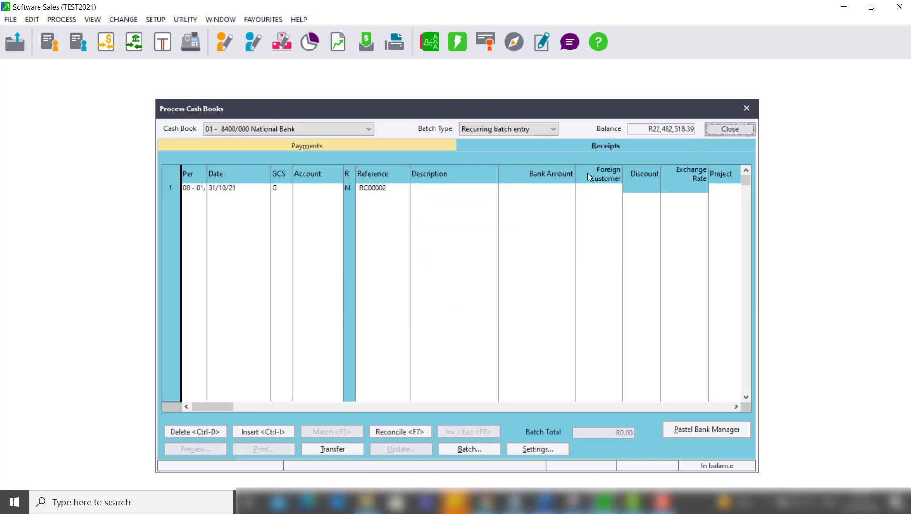
Step: Close the cash book and reset the current user's defaults to factory settings via Utility > Maintenance
click(729, 129)
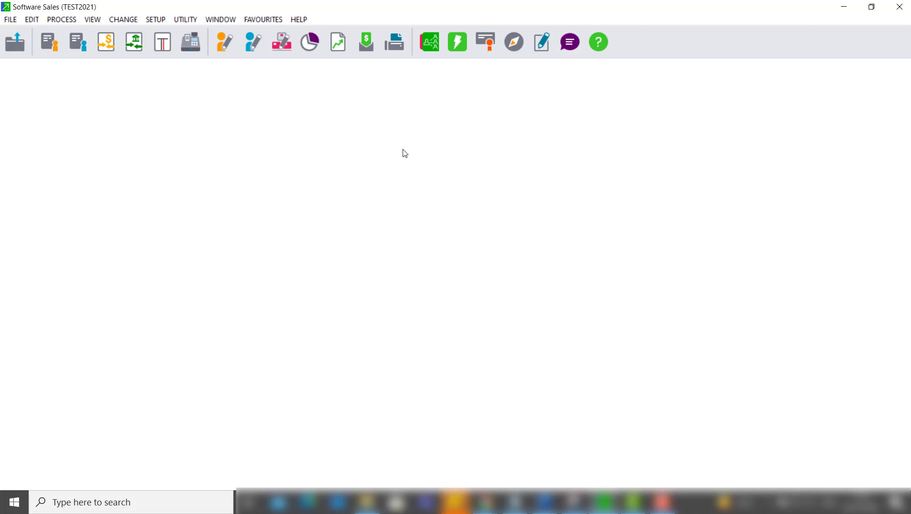
click(187, 22)
mouse_move(255, 149)
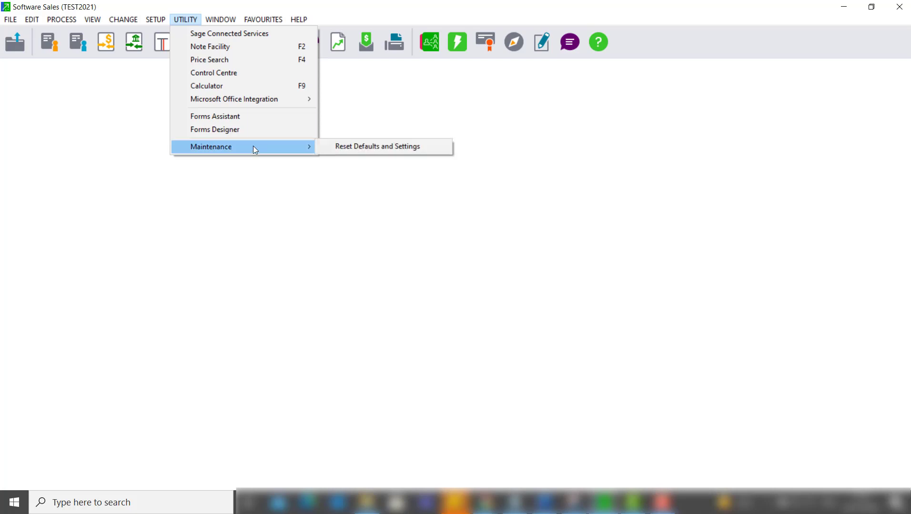
click(361, 145)
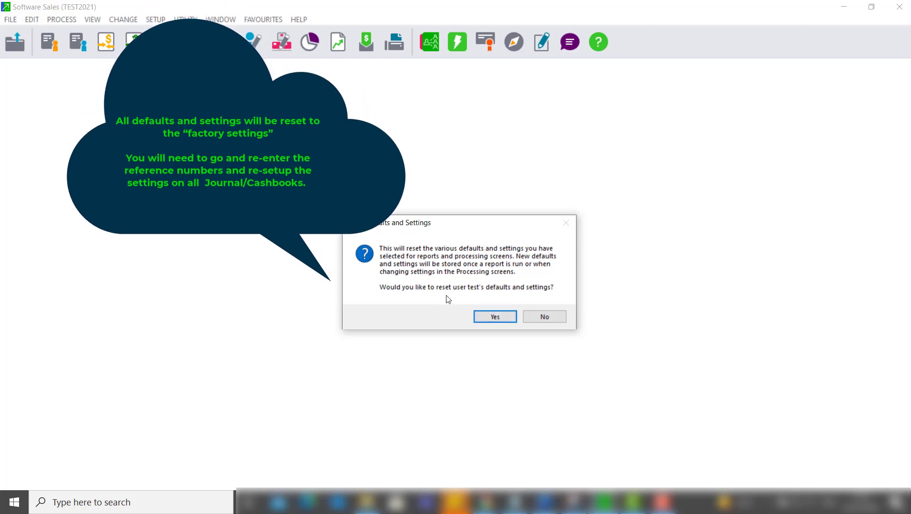
click(495, 317)
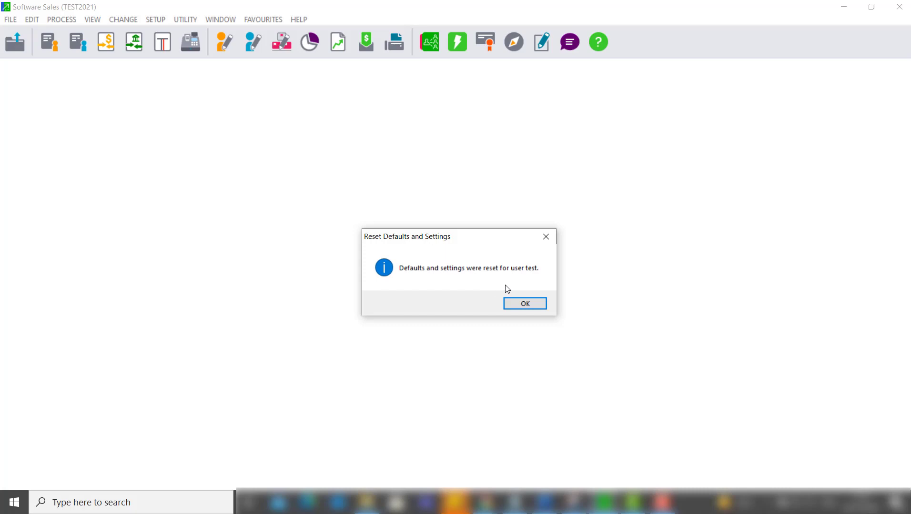
click(529, 308)
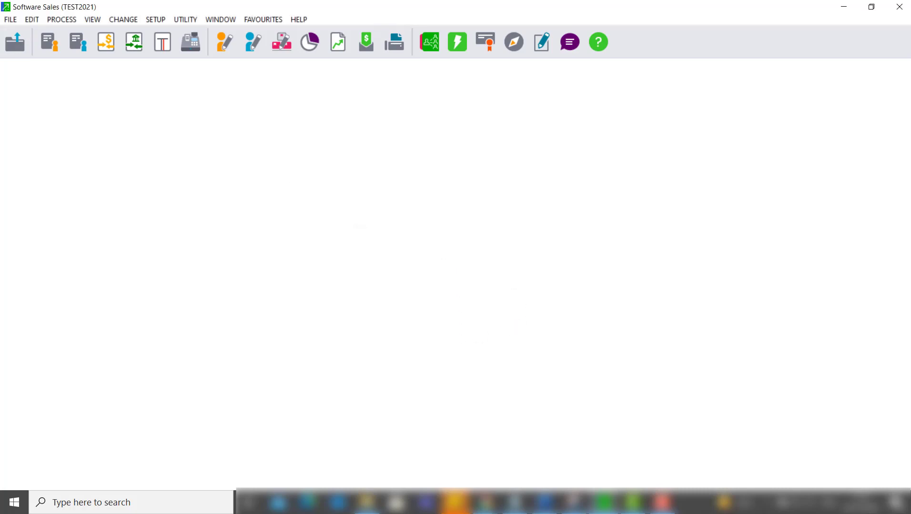